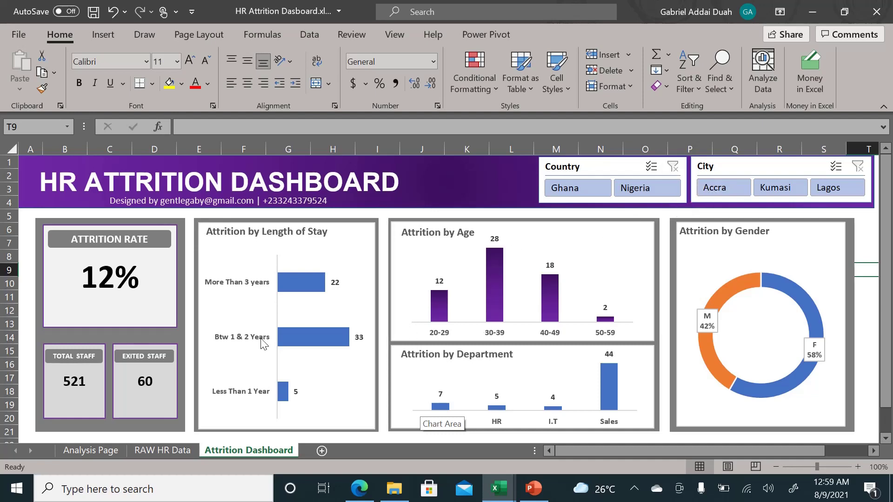
{"action": "left_click", "coordinate": [146, 448]}
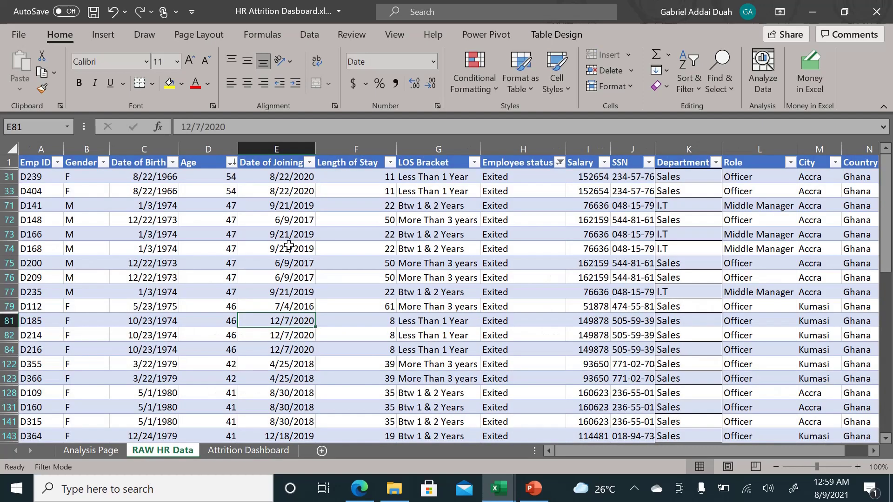
{"action": "left_click", "coordinate": [153, 262]}
{"action": "key", "text": "Down"}
{"action": "key", "text": "Down"}
{"action": "key", "text": "Down"}
{"action": "key", "text": "Down"}
{"action": "key", "text": "Down"}
{"action": "key", "text": "Down"}
{"action": "key", "text": "Down"}
{"action": "key", "text": "Down"}
{"action": "key", "text": "Down"}
{"action": "key", "text": "Down"}
{"action": "key", "text": "Down"}
{"action": "key", "text": "Down"}
{"action": "key", "text": "Down"}
{"action": "key", "text": "Down"}
{"action": "key", "text": "Down"}
{"action": "key", "text": "Down"}
{"action": "key", "text": "Down"}
{"action": "key", "text": "Down"}
{"action": "key", "text": "Down"}
{"action": "key", "text": "Down"}
{"action": "key", "text": "Down"}
{"action": "key", "text": "Down"}
{"action": "key", "text": "Down"}
{"action": "key", "text": "Up"}
{"action": "key", "text": "Up"}
{"action": "key", "text": "Up"}
{"action": "key", "text": "Up"}
{"action": "key", "text": "Up"}
{"action": "key", "text": "Up"}
{"action": "key", "text": "Up"}
{"action": "left_click", "coordinate": [153, 262]}
{"action": "key", "text": "ctrl+Up"}
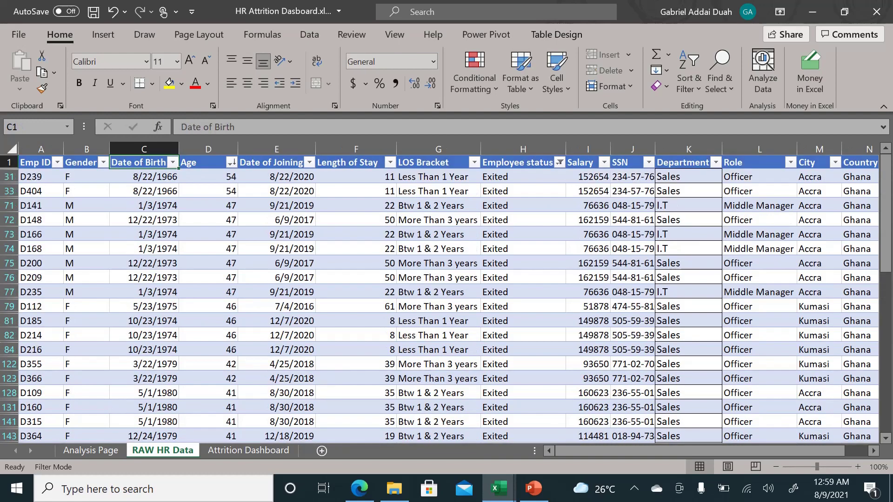
{"action": "left_click", "coordinate": [413, 203]}
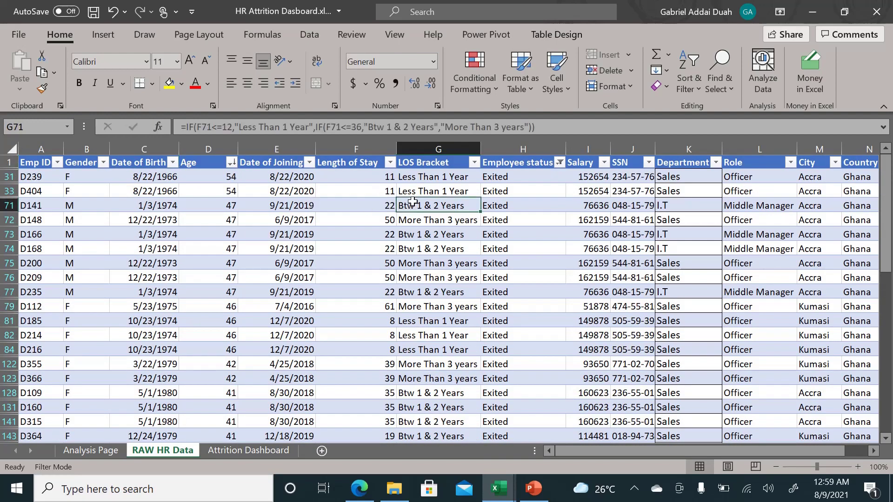
{"action": "key", "text": "Right"}
{"action": "key", "text": "Right"}
{"action": "key", "text": "Right"}
{"action": "key", "text": "Right"}
{"action": "key", "text": "Right"}
{"action": "key", "text": "Right"}
{"action": "key", "text": "Right"}
{"action": "key", "text": "Right"}
{"action": "key", "text": "Right"}
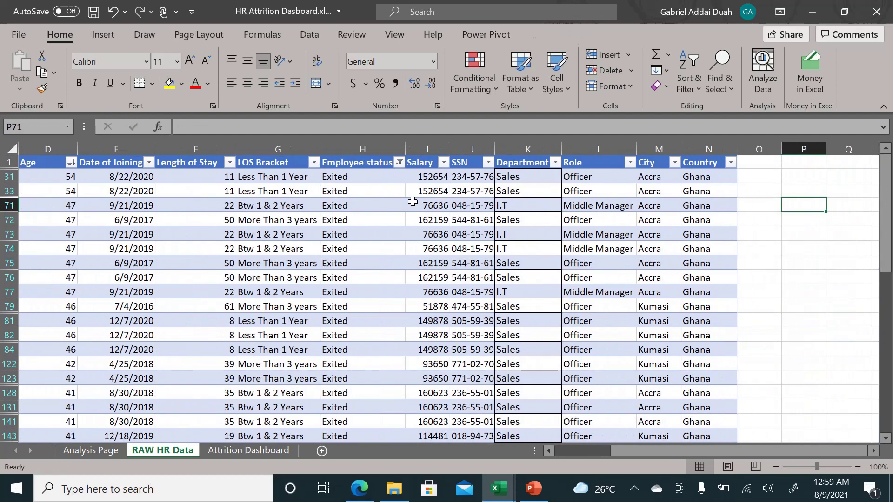
{"action": "key", "text": "Left"}
{"action": "key", "text": "Left"}
{"action": "key", "text": "Left"}
{"action": "key", "text": "Left"}
{"action": "key", "text": "Left"}
{"action": "key", "text": "Left"}
{"action": "key", "text": "Left"}
{"action": "key", "text": "Left"}
{"action": "key", "text": "Left"}
{"action": "key", "text": "Left"}
{"action": "key", "text": "Left"}
{"action": "key", "text": "Left"}
{"action": "key", "text": "Left"}
{"action": "key", "text": "Left"}
{"action": "key", "text": "Left"}
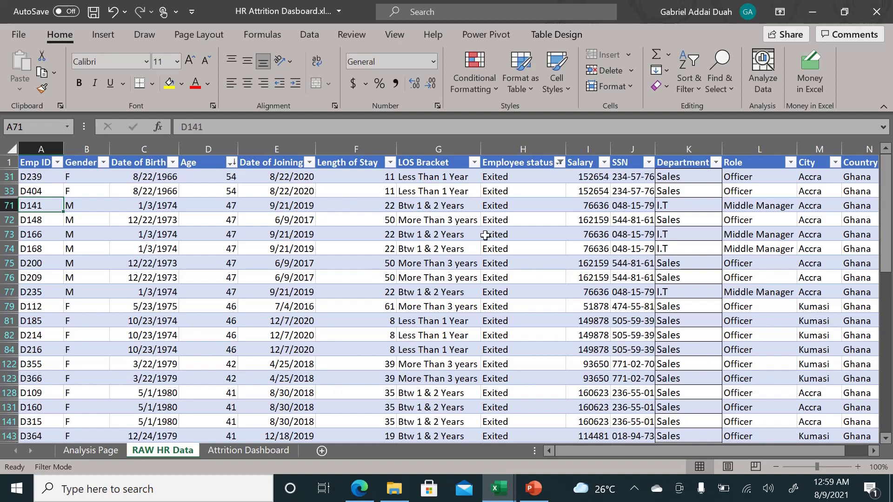
- Return to the Attrition Dashboard sheet, which shows 521 staff, 60 exits and 12% attrition
{"action": "left_click", "coordinate": [259, 449]}
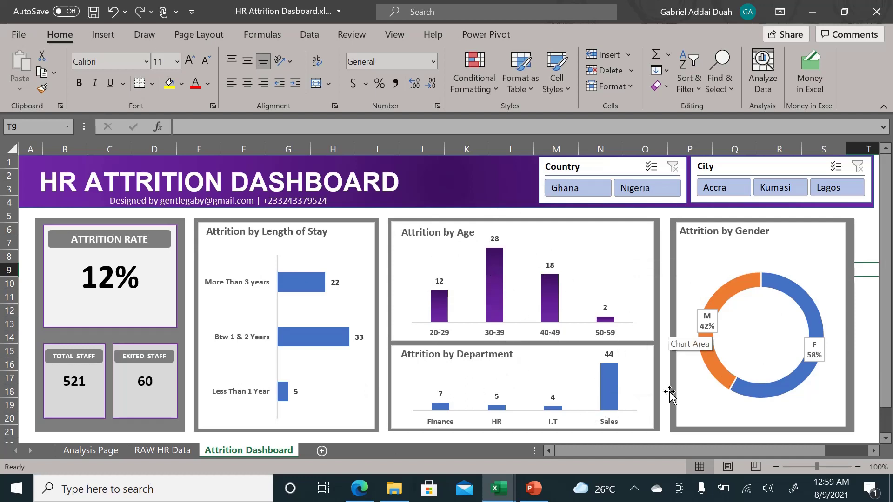
- Select Ghana in the Country slicer so the charts show 389 staff and 46 exits
{"action": "left_click", "coordinate": [558, 188]}
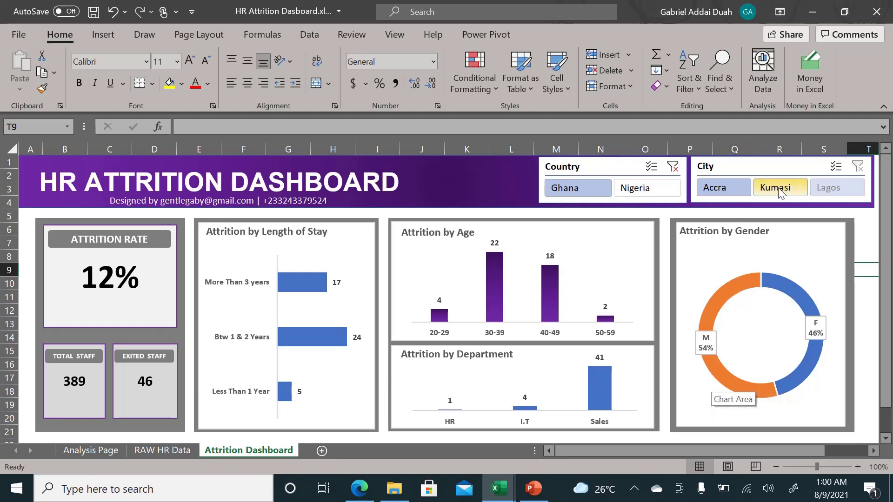
- Select Kumasi in the City slicer: 103 staff, 11 exits, 11% attrition
{"action": "left_click", "coordinate": [768, 195]}
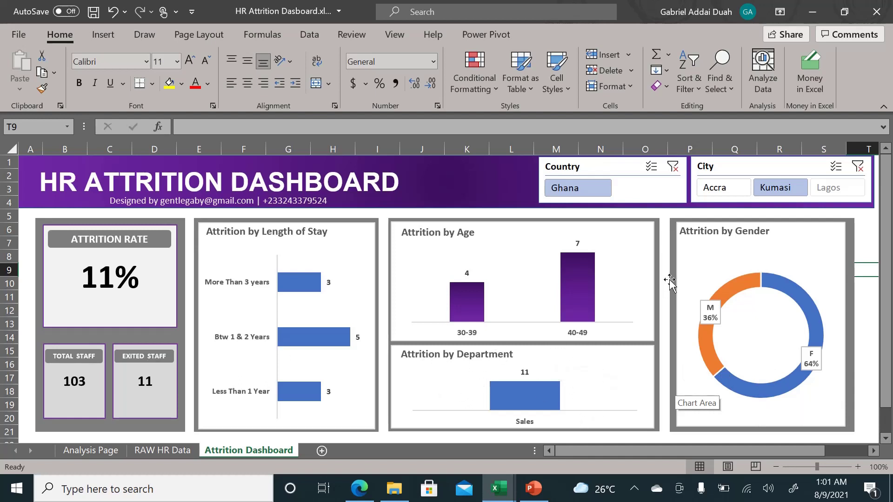
- Switch the city to Accra (286 staff, 35 exits), inspect the gender donut, then clear the Country filter
{"action": "left_click", "coordinate": [716, 191]}
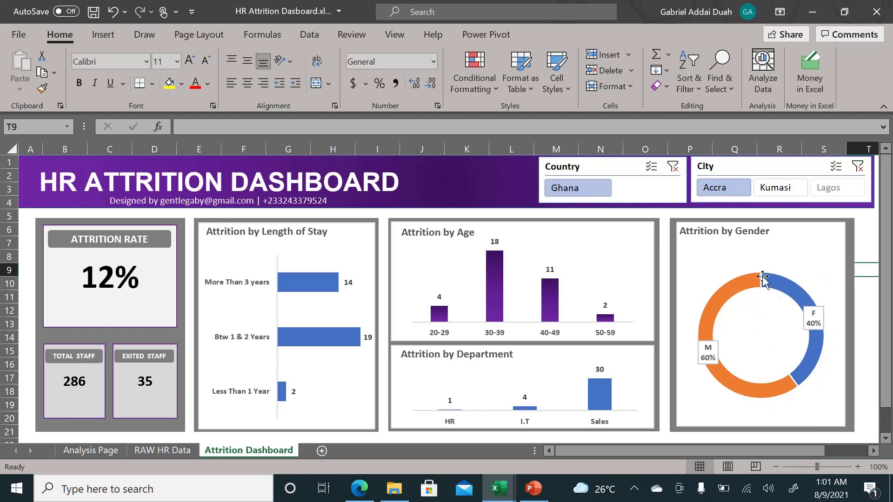
{"action": "left_click", "coordinate": [705, 190]}
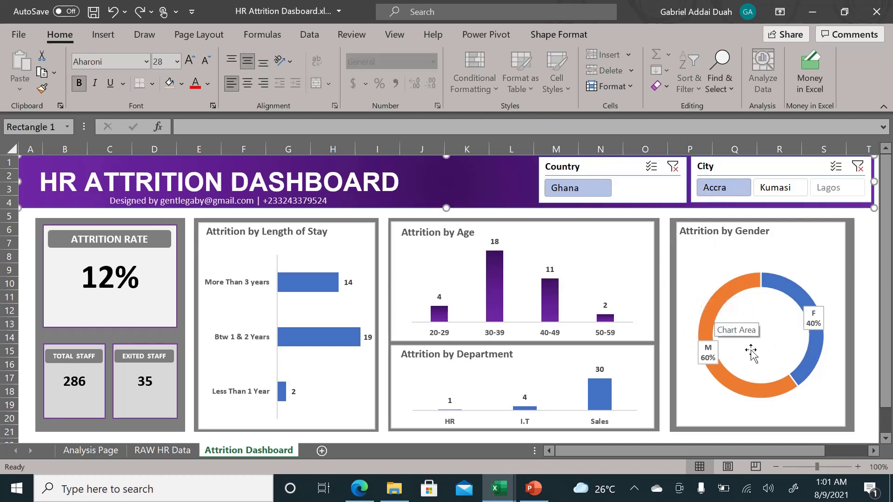
{"action": "left_click", "coordinate": [684, 389]}
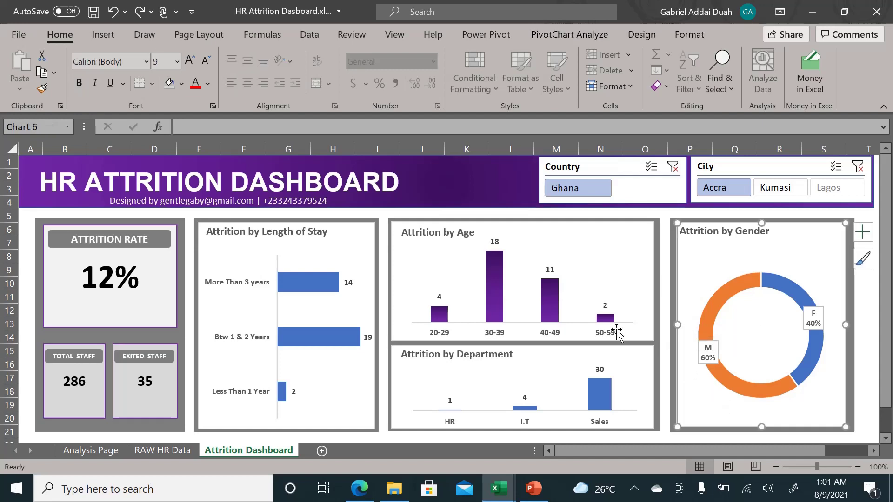
{"action": "left_click", "coordinate": [664, 382]}
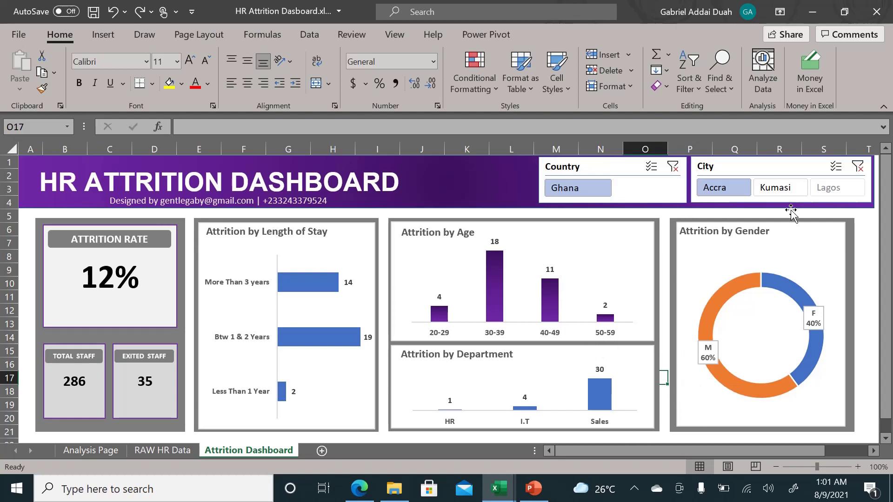
{"action": "left_click", "coordinate": [674, 168]}
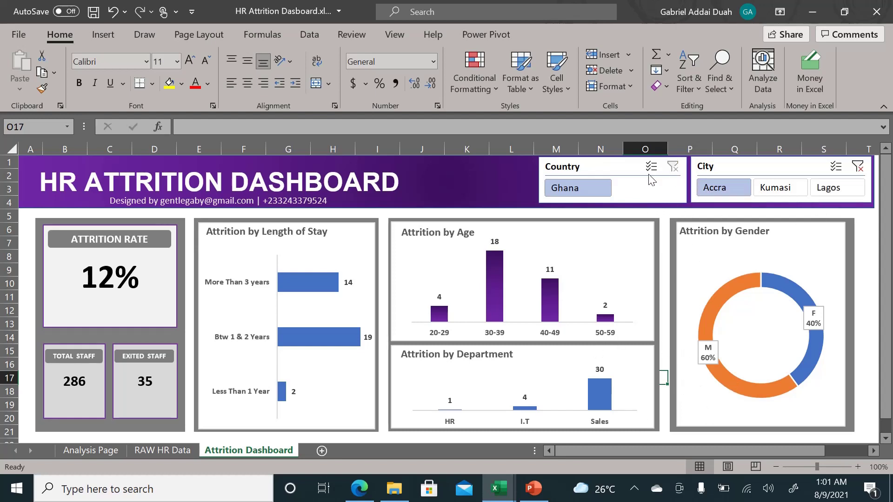
- Clear the City slicer and filter the Country slicer to Nigeria: 132 staff, 14 exits
{"action": "left_click", "coordinate": [858, 168]}
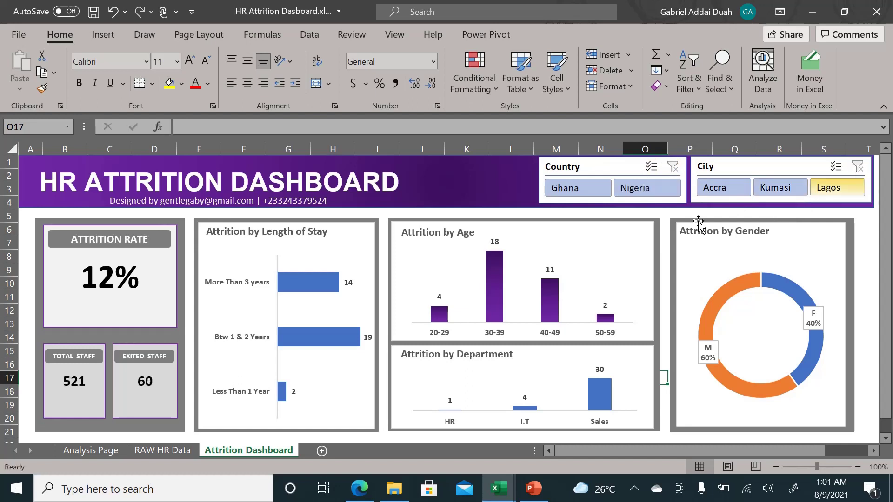
{"action": "left_click", "coordinate": [636, 189]}
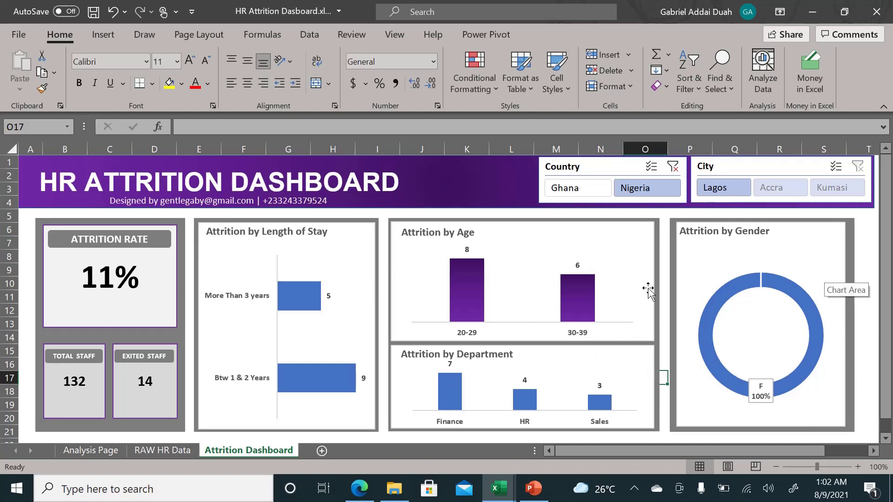
- Clear the Country filter, select Ghana, then switch to Nigeria, showing Lagos with 14 exits
{"action": "left_click", "coordinate": [674, 168]}
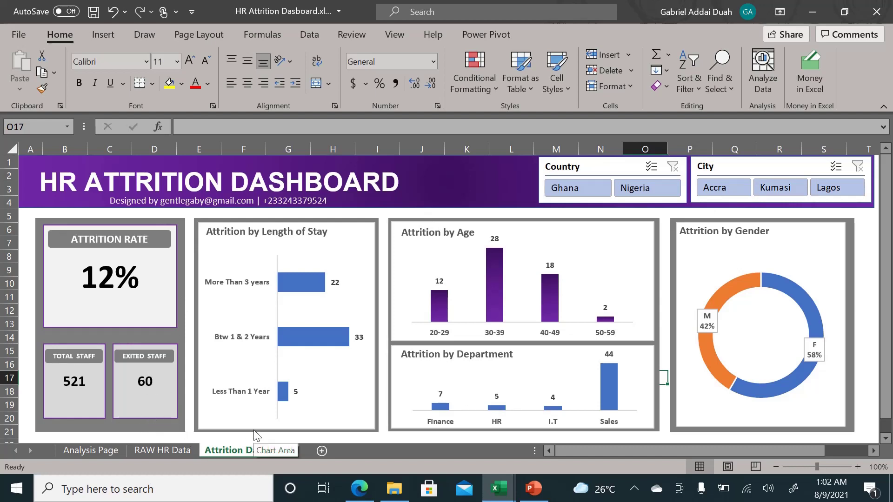
{"action": "left_click", "coordinate": [573, 191]}
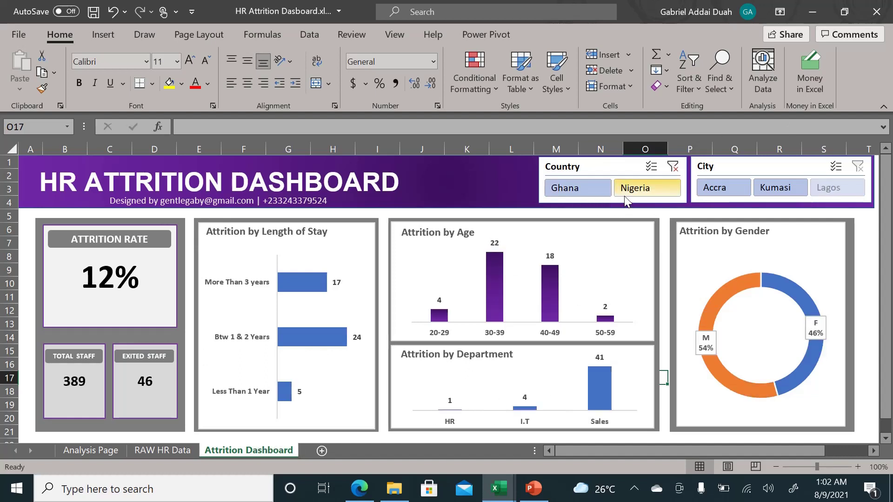
{"action": "left_click", "coordinate": [655, 189]}
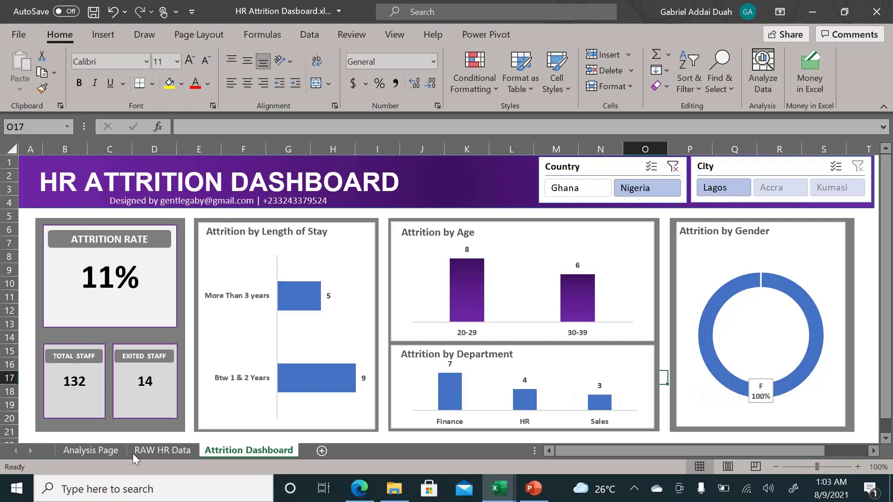
- View the RAW HR Data sheet, then clear the dashboard's Country filter to restore all 521 staff
{"action": "left_click", "coordinate": [144, 450]}
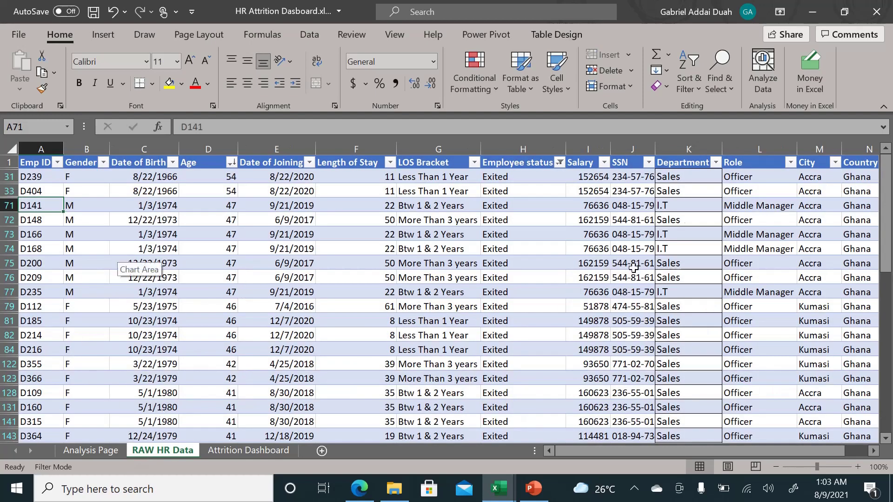
{"action": "left_click", "coordinate": [244, 450]}
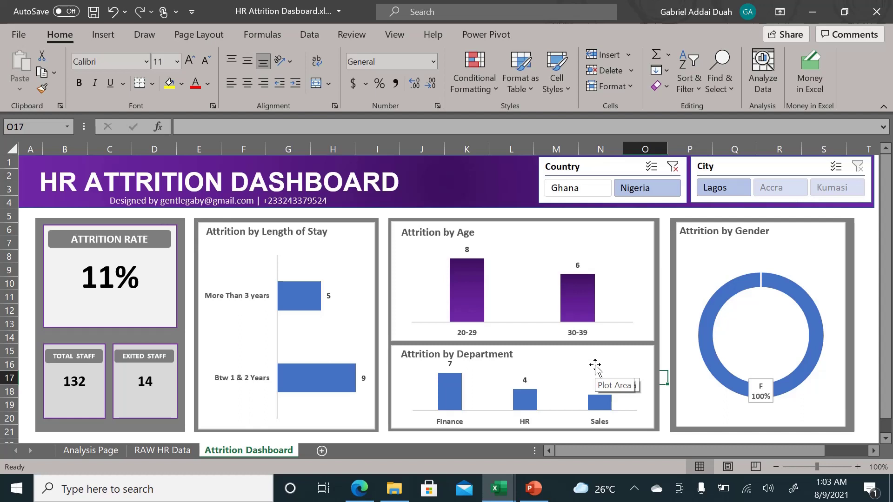
{"action": "left_click", "coordinate": [671, 168]}
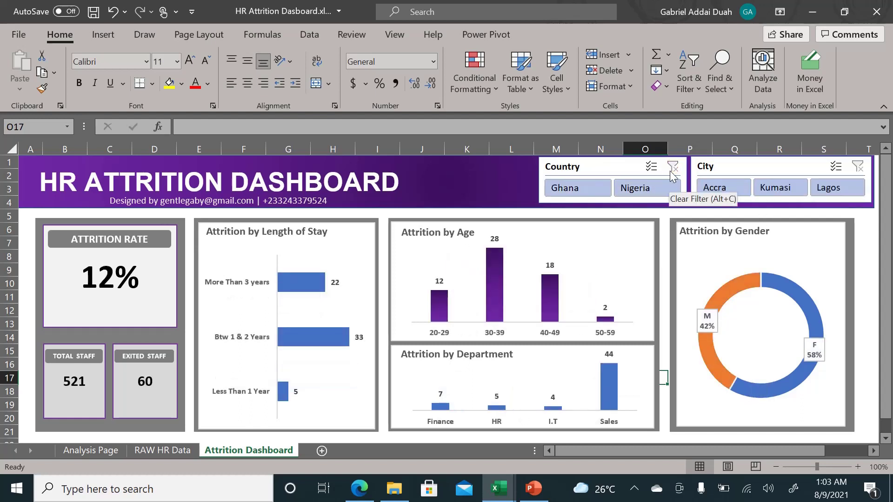